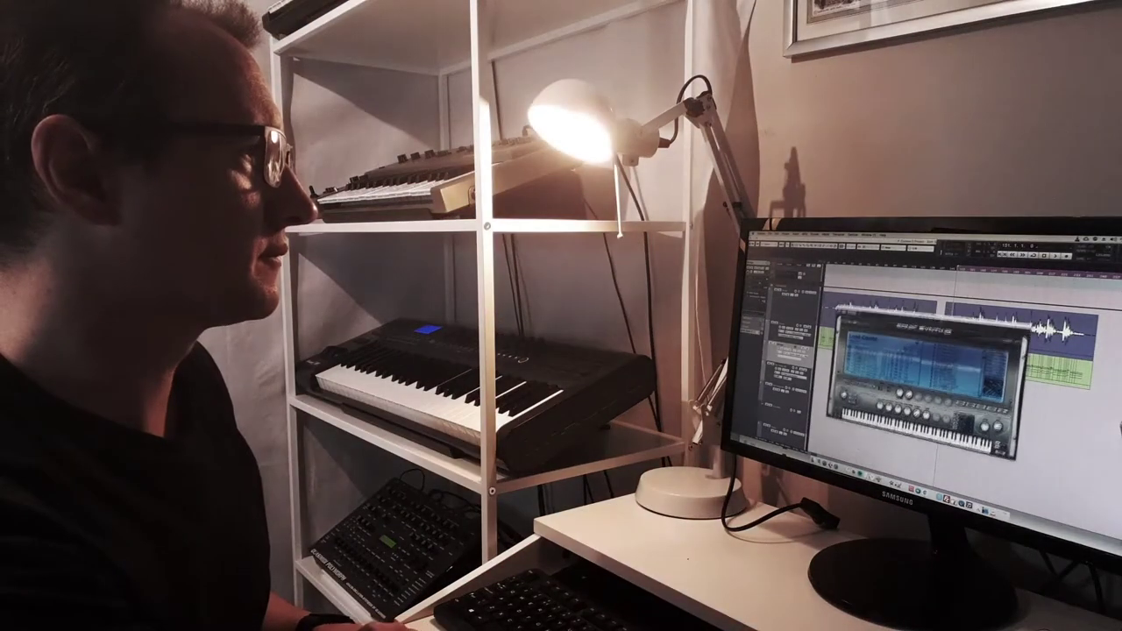
- Move the Sonic Synth 2 window down to reveal the vocal and piano waveforms
drag(920, 323, 916, 370)
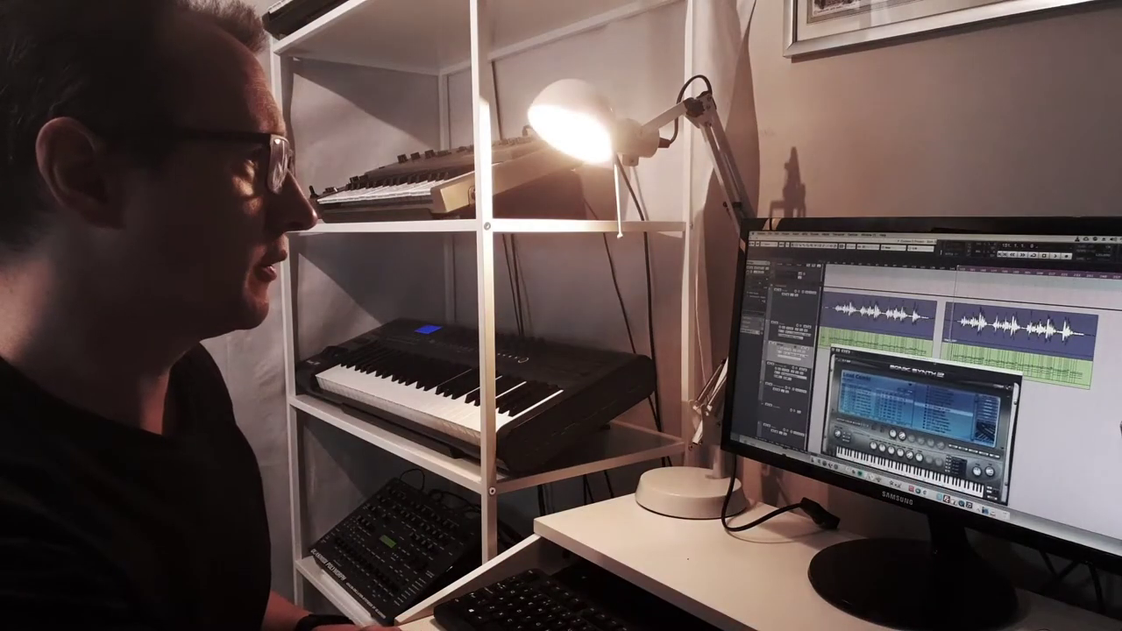